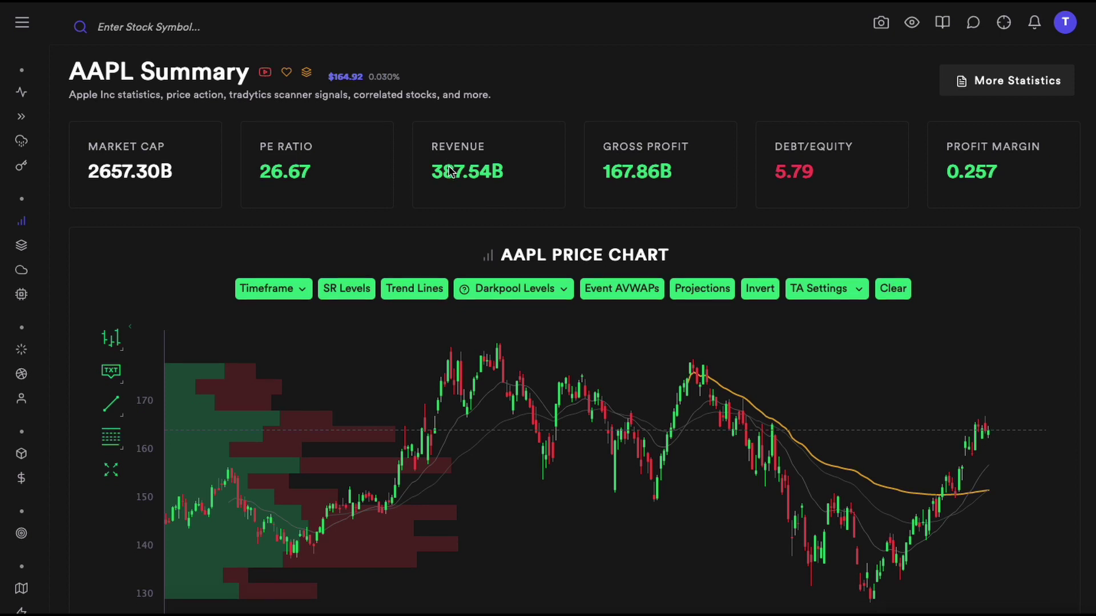
- Scroll down the AAPL Summary page to the price chart with its volume, MACD and RSI panes
scroll(449, 172, down, 2)
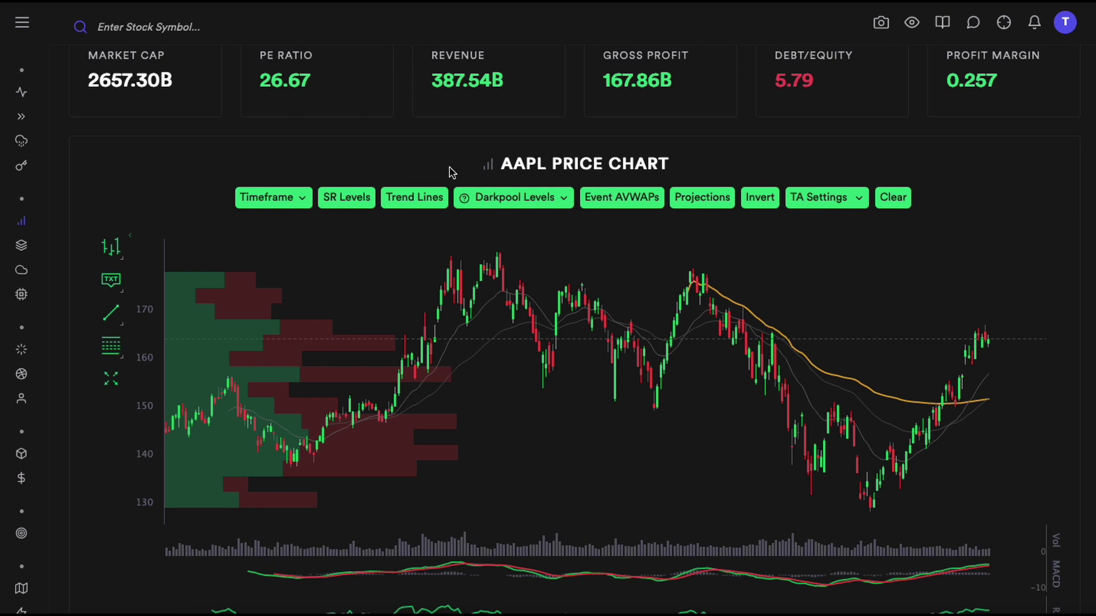
scroll(651, 286, down, 1)
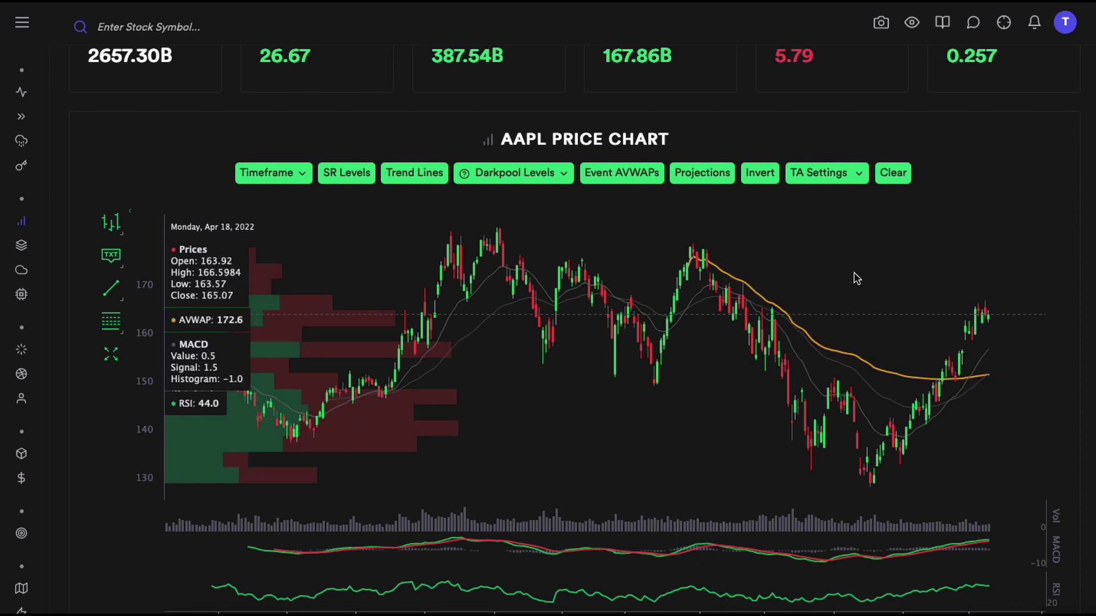
- Set the smaller EMA period in TA Settings to 200000 and save
click(823, 183)
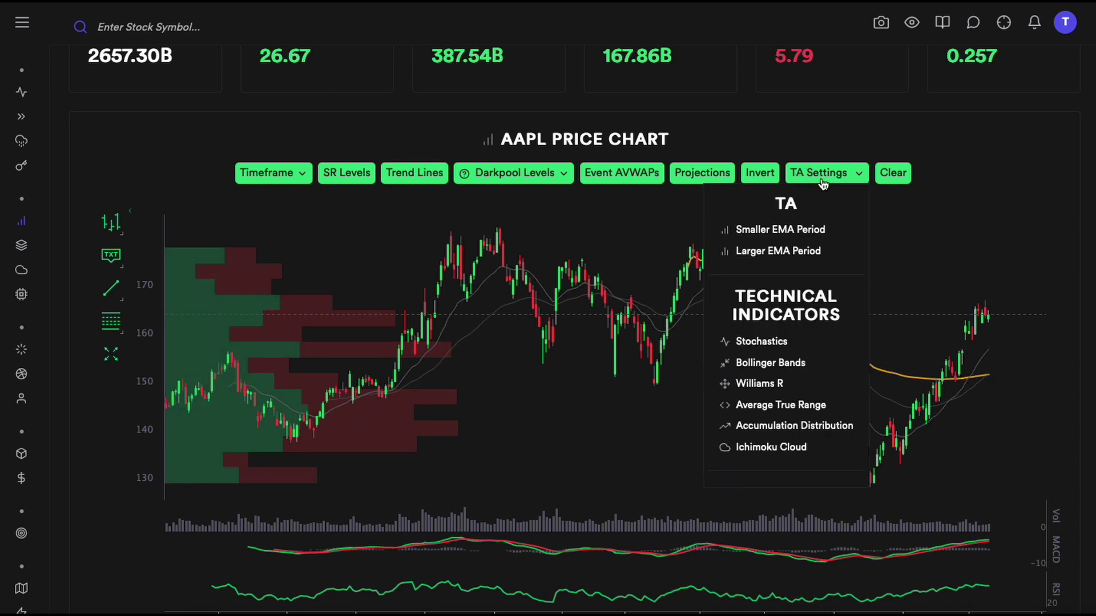
click(802, 233)
click(426, 357)
text(00000)
click(721, 433)
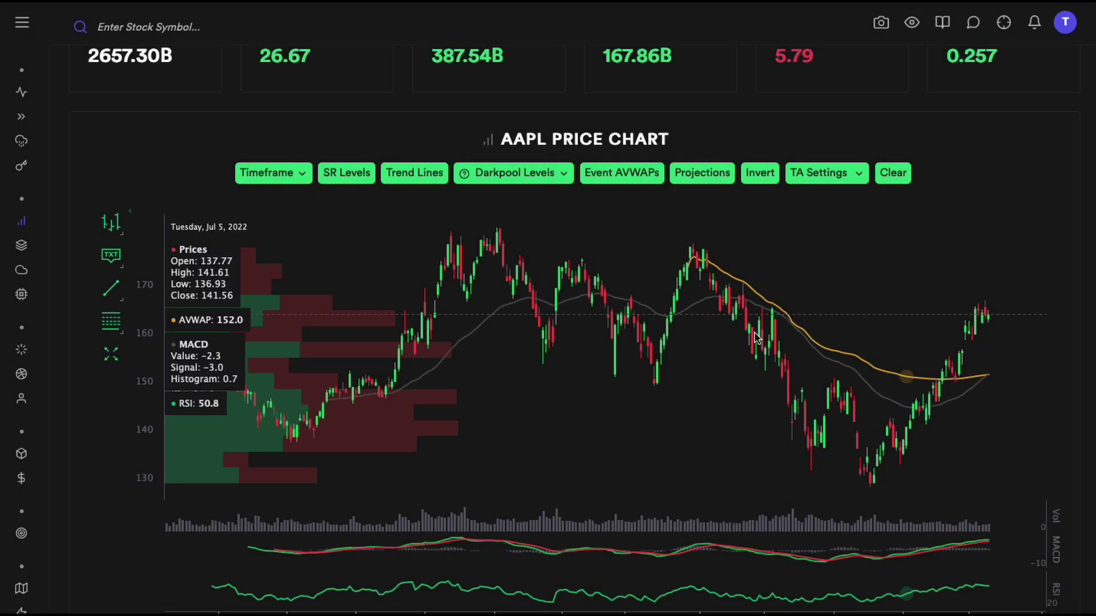
- Set the larger EMA period to 5000 and save the change
click(834, 173)
click(781, 264)
click(818, 181)
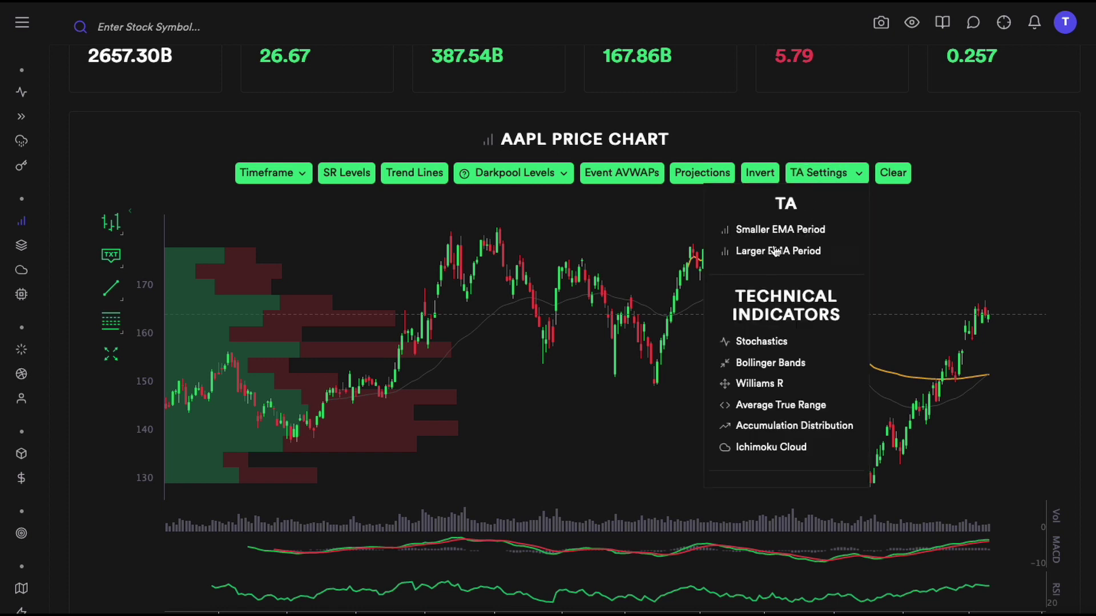
click(770, 248)
click(457, 362)
text(000)
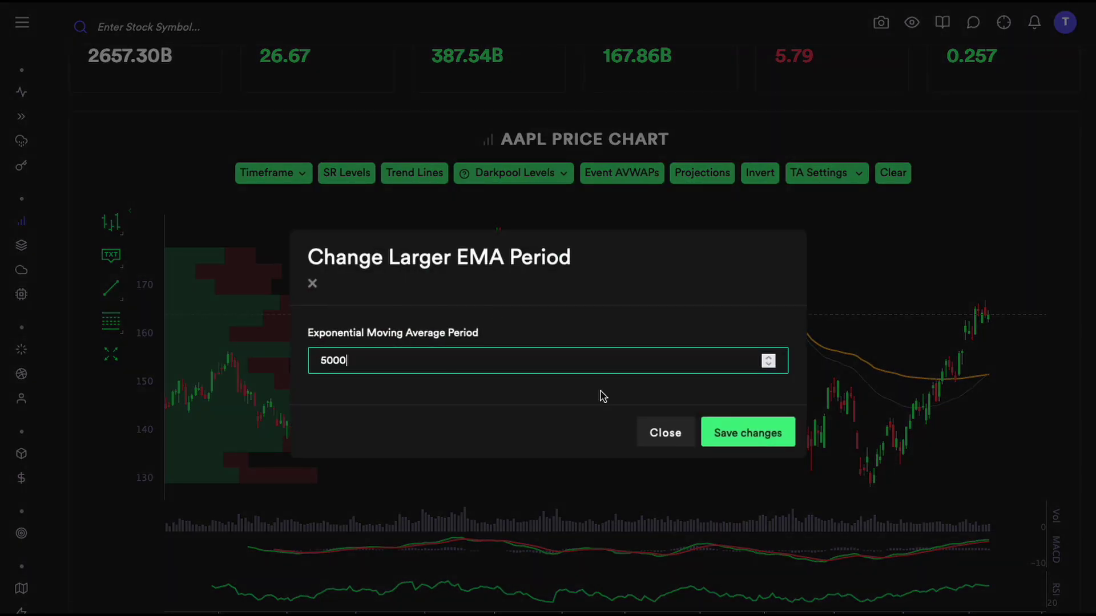
click(793, 439)
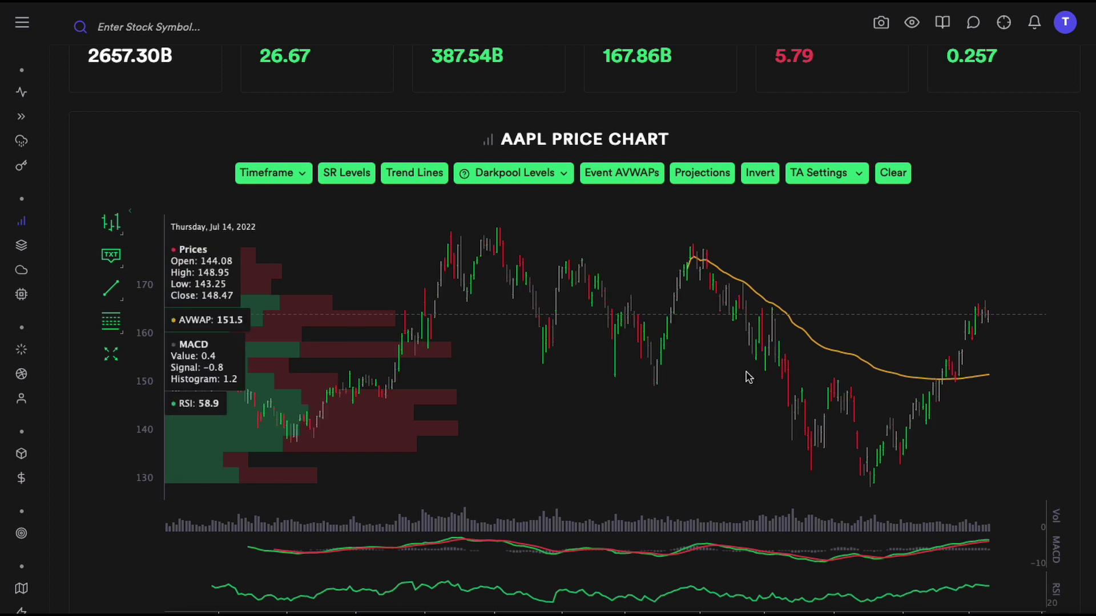
- Display AAPL prices as candlesticks, then draw a set of Fibonacci levels and delete it
click(112, 231)
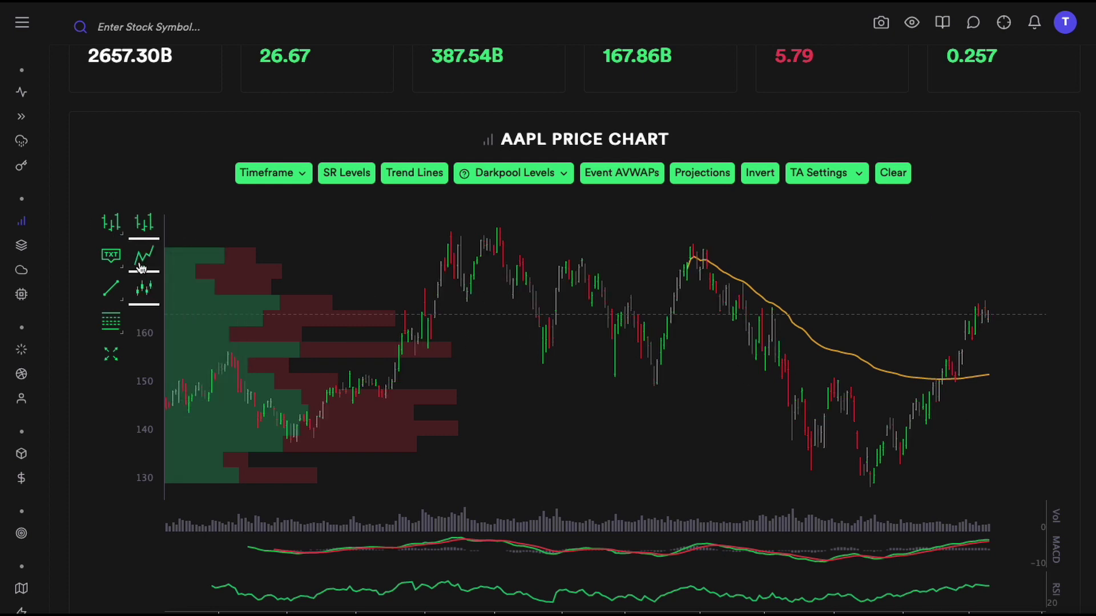
click(144, 288)
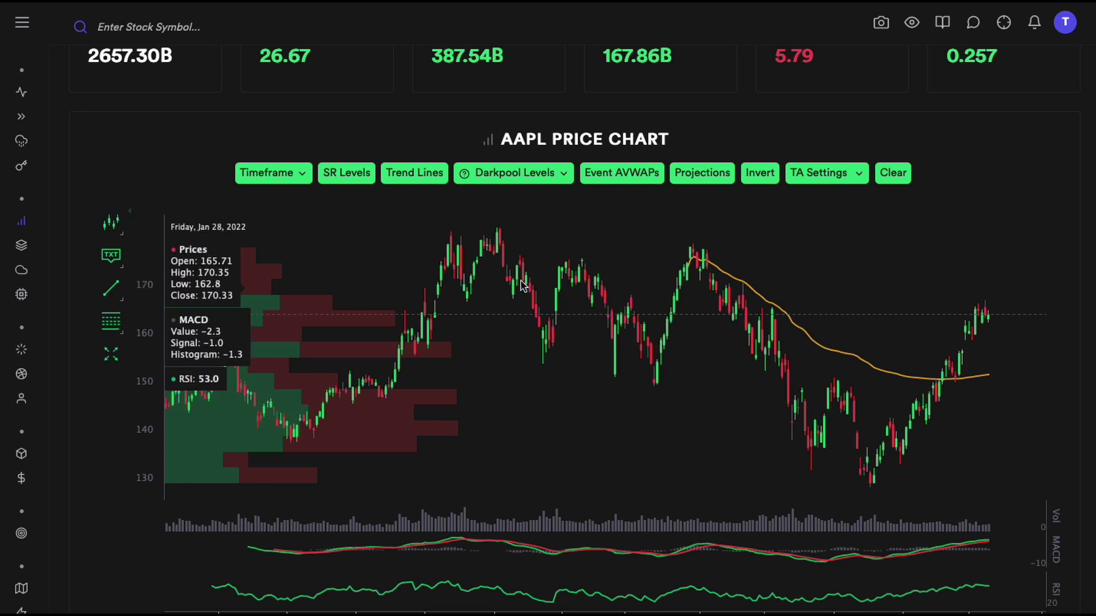
click(111, 322)
click(320, 349)
click(465, 292)
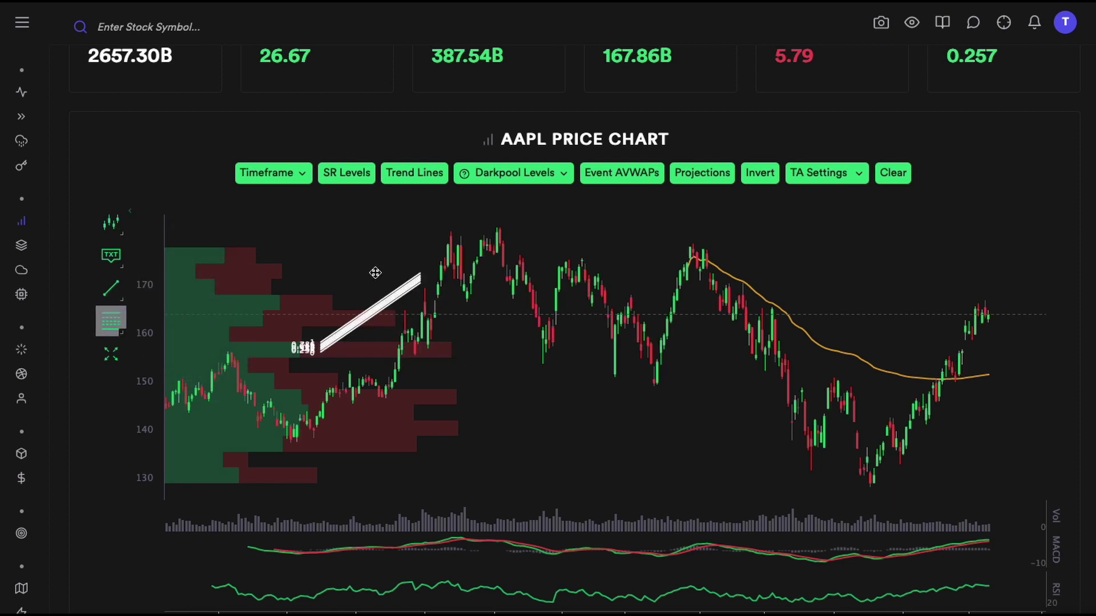
click(372, 310)
click(325, 313)
click(912, 237)
click(320, 315)
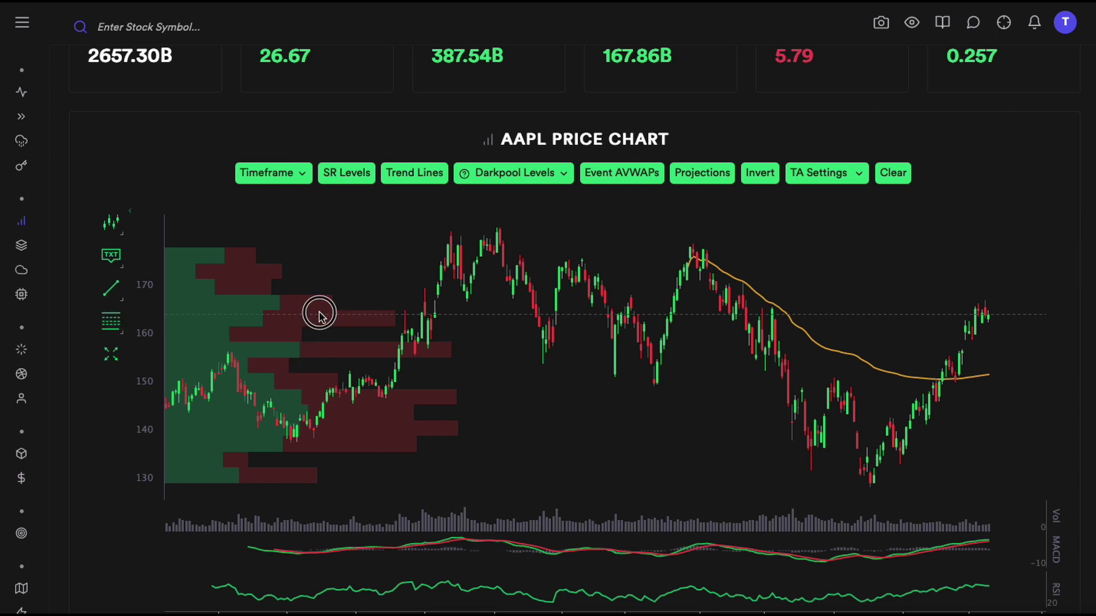
- Draw another Fibonacci band, stretch and reposition it, delete it, then open the timeframe list
click(111, 322)
click(305, 309)
click(499, 310)
click(496, 489)
drag(428, 384, 468, 293)
click(917, 237)
click(278, 180)
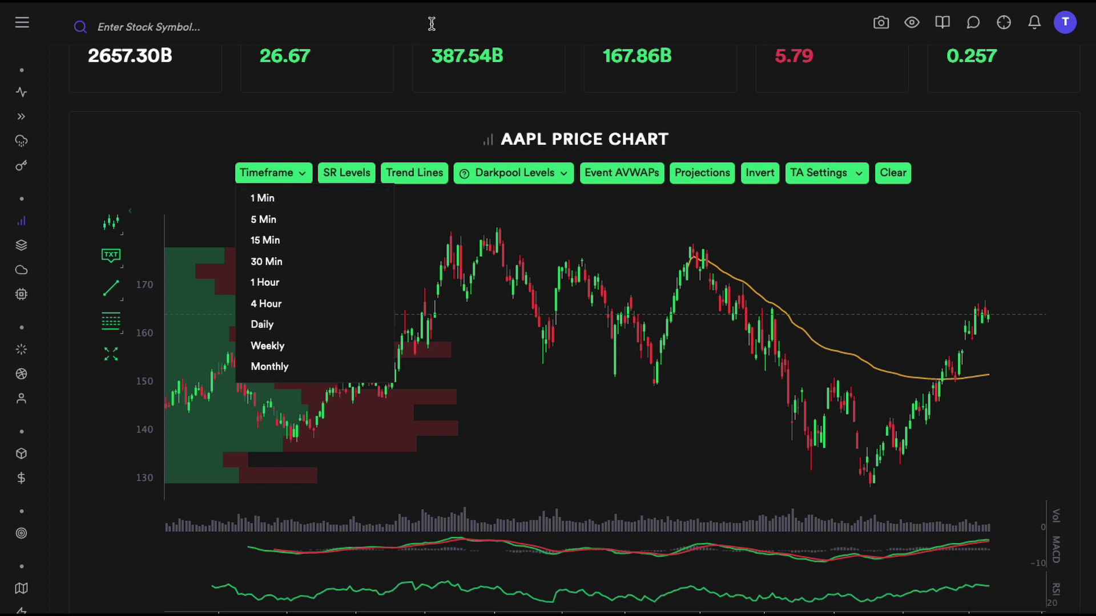
- View AAPL on 5 Min candles, then switch the timeframe back to Daily
click(288, 221)
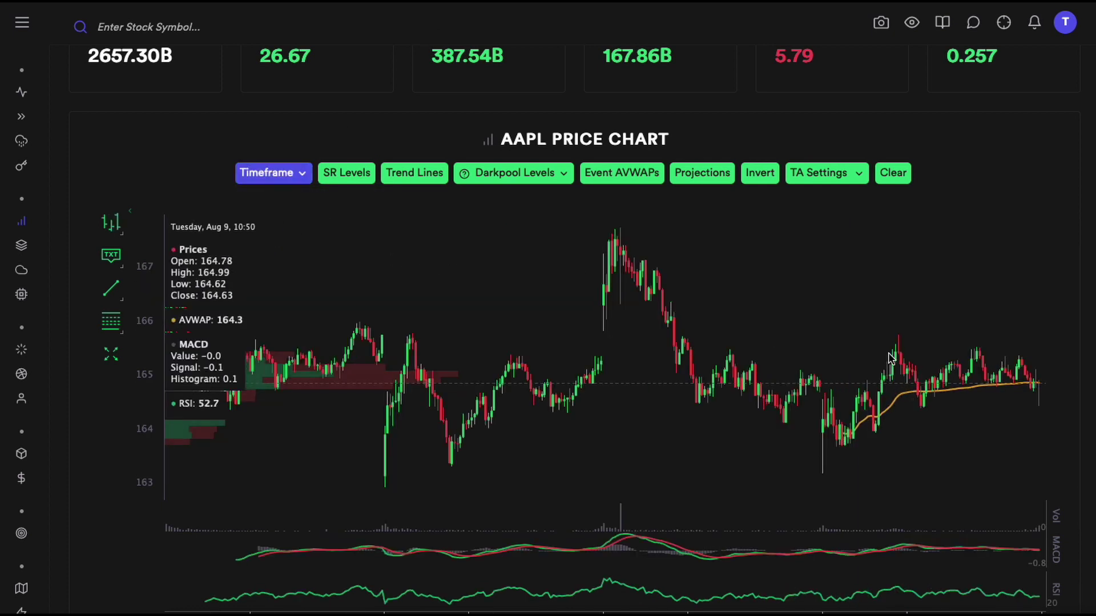
click(275, 171)
click(264, 325)
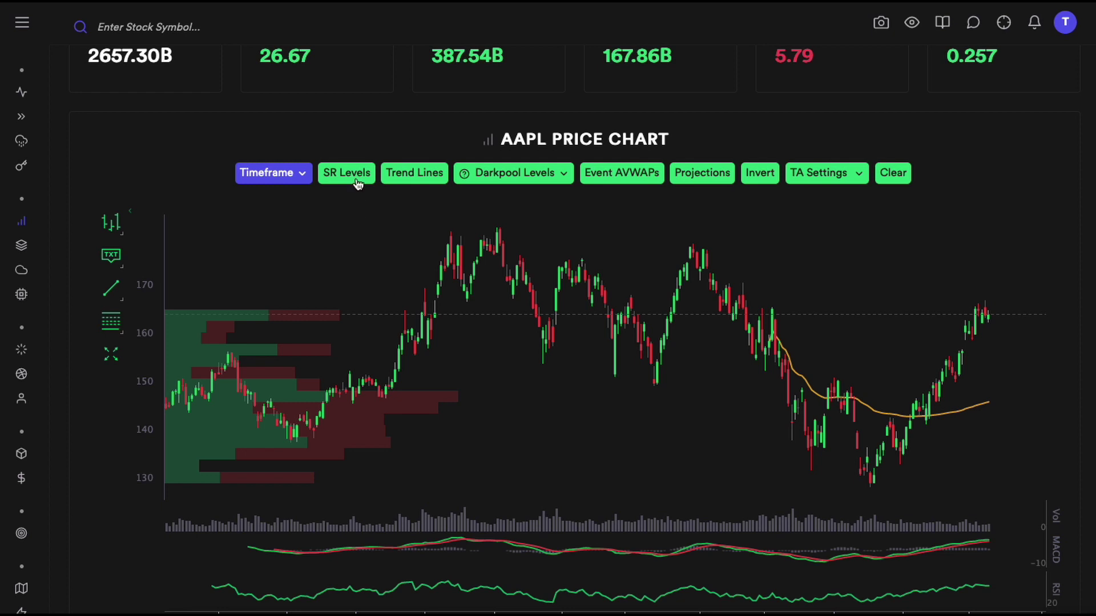
- Show AAPL support/resistance levels and draw a horizontal line near the 160 price level
click(356, 182)
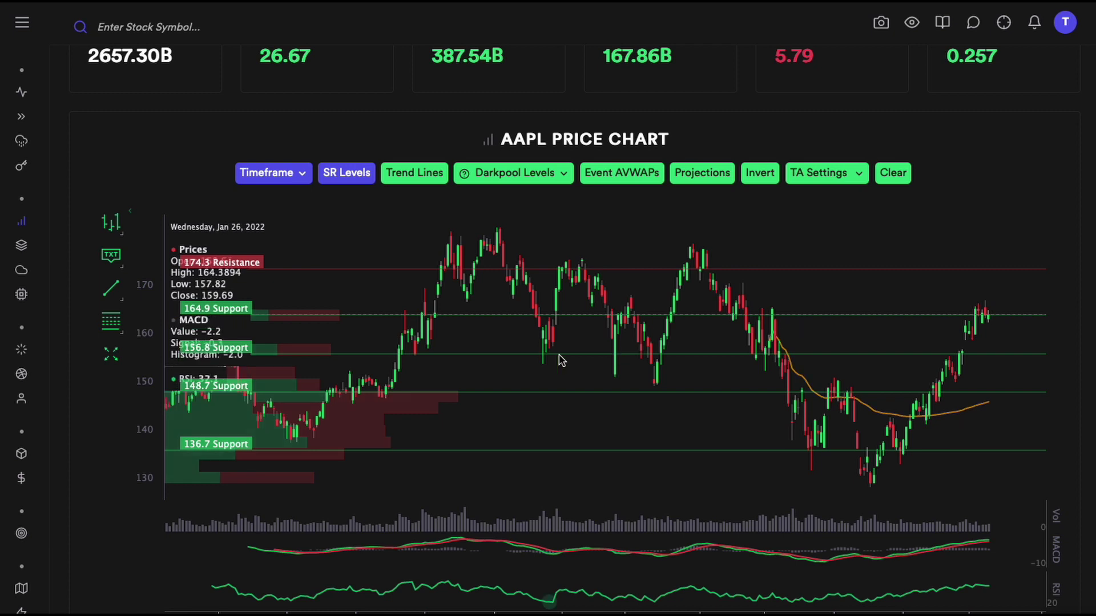
click(112, 289)
click(375, 354)
click(1007, 354)
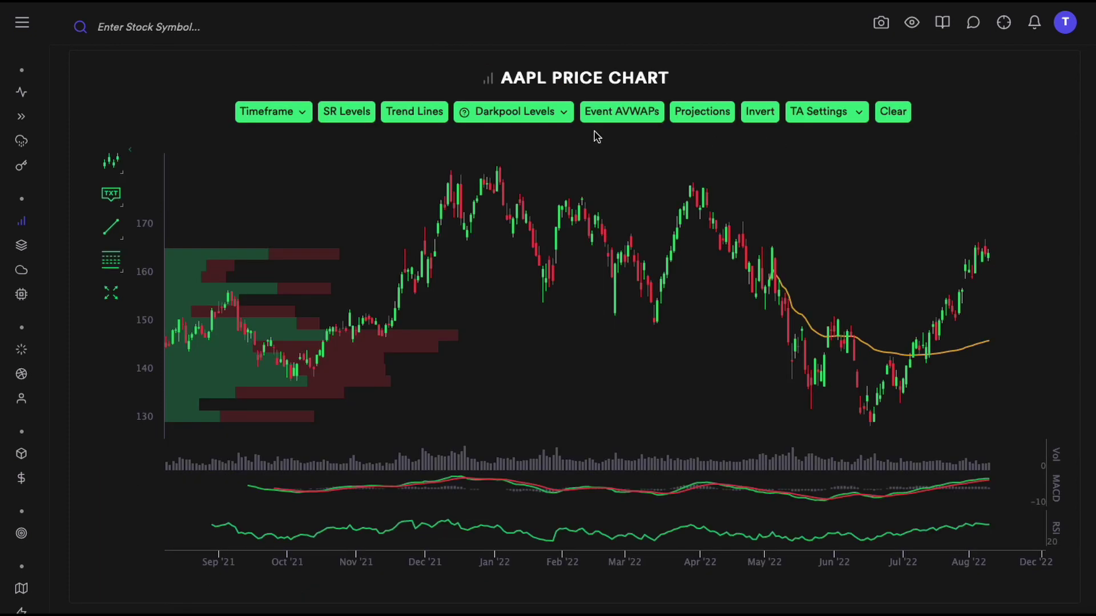
click(440, 117)
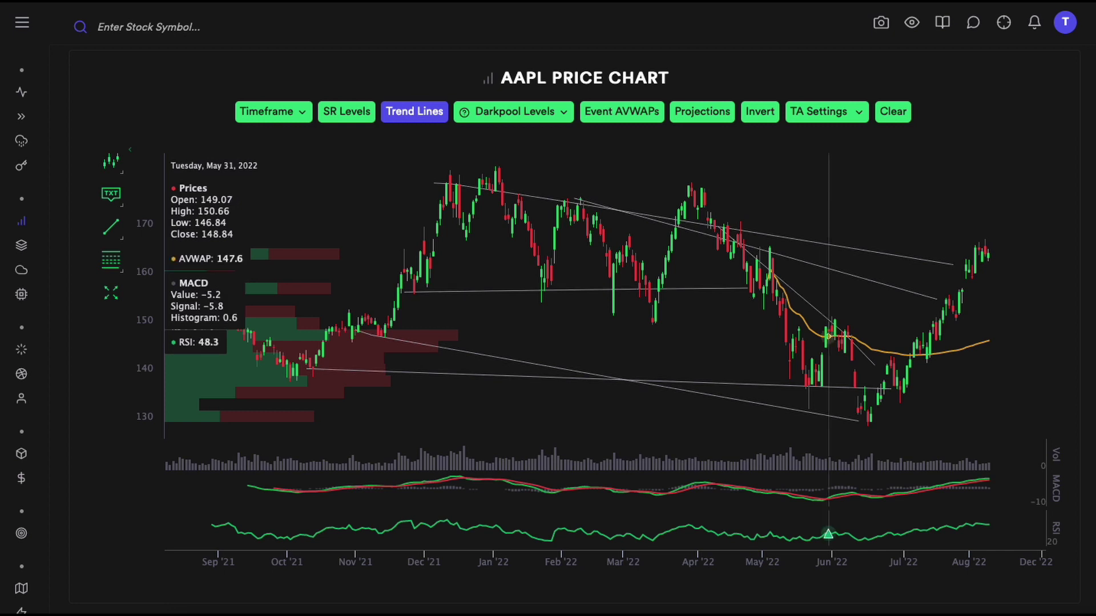
click(892, 112)
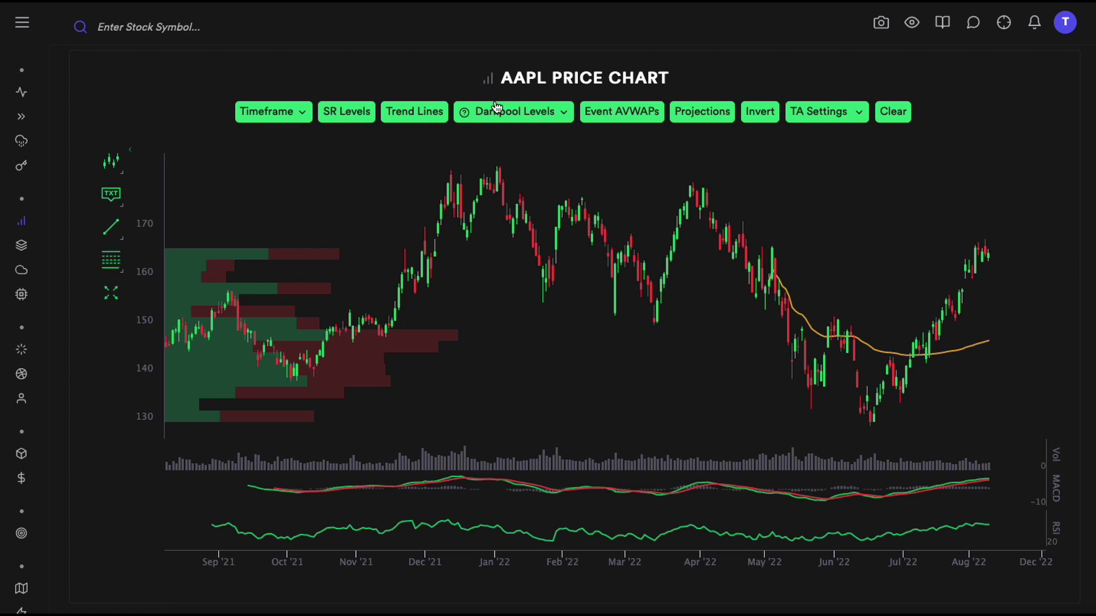
- Choose Bi Weekly under Darkpool Levels to draw DP-labelled levels from 154.2 to 166.4
click(495, 108)
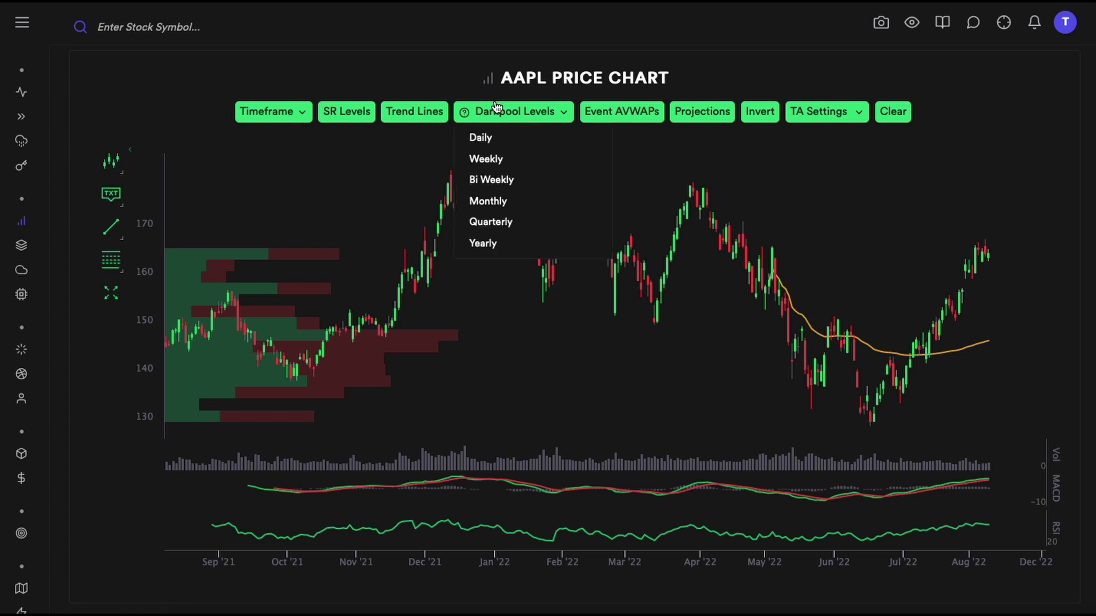
click(520, 181)
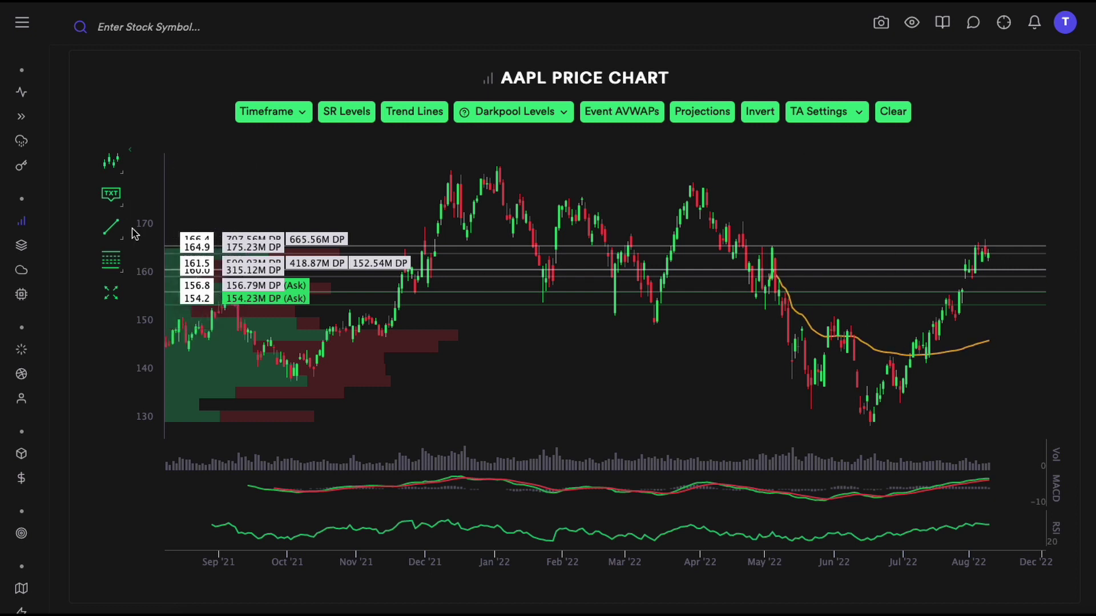
- Zoom the AAPL chart to the March–August 2022 range with a drag box
drag(615, 172, 1035, 372)
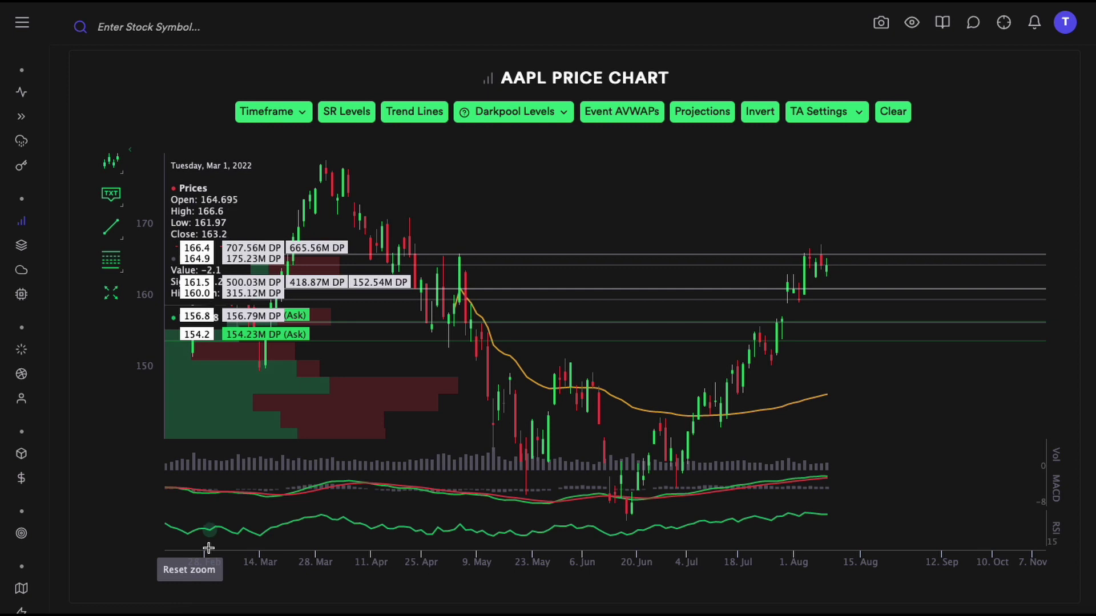
- Reset zoom, switch to 30 Min candles, and reapply Bi Weekly darkpool levels
click(189, 569)
click(280, 112)
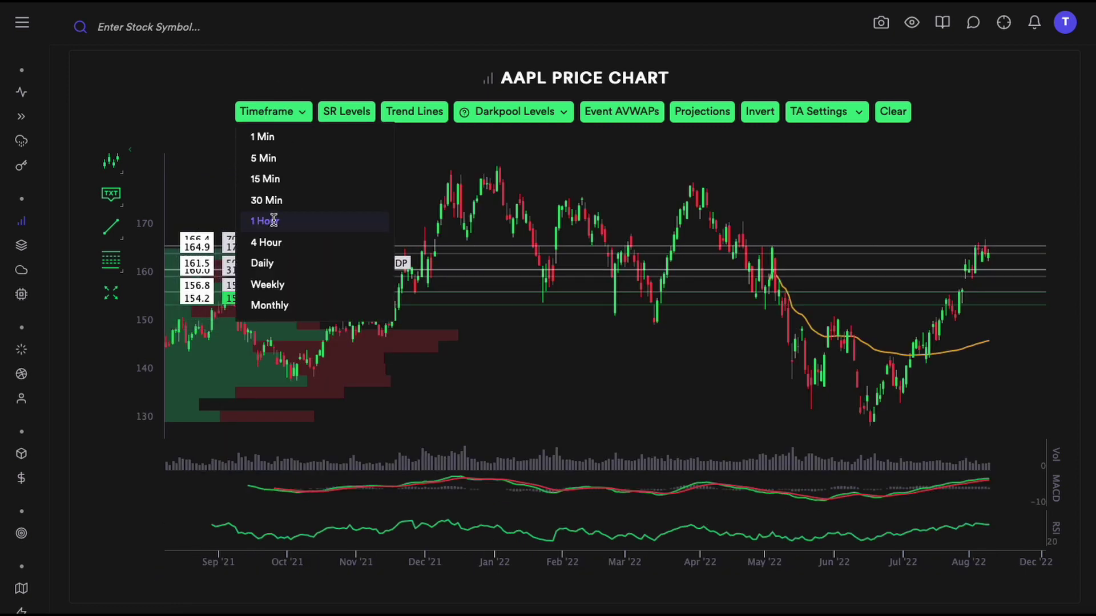
click(287, 200)
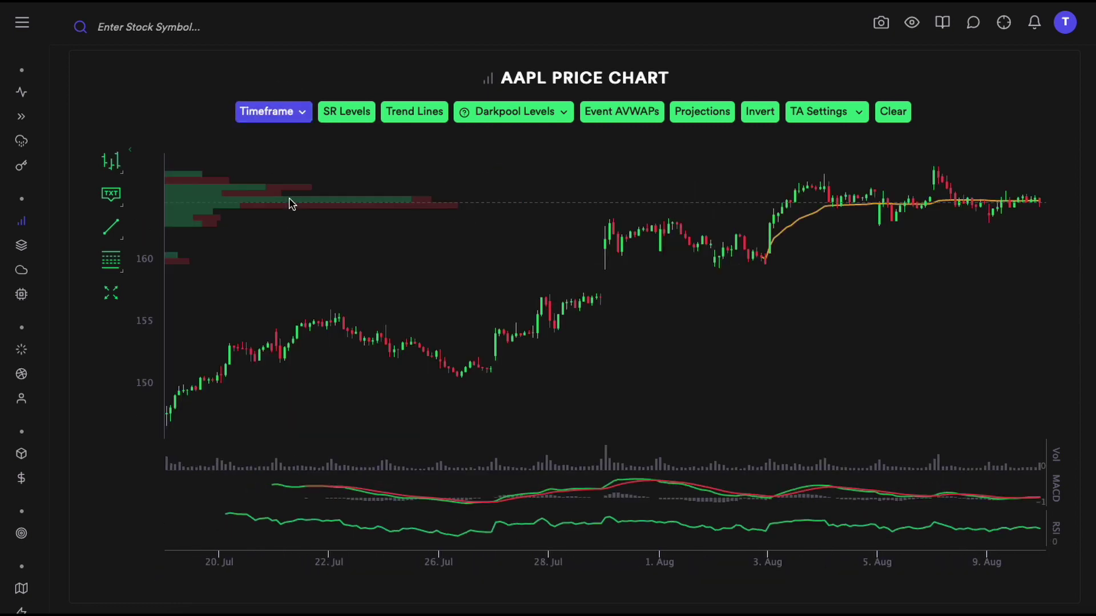
click(487, 116)
click(495, 175)
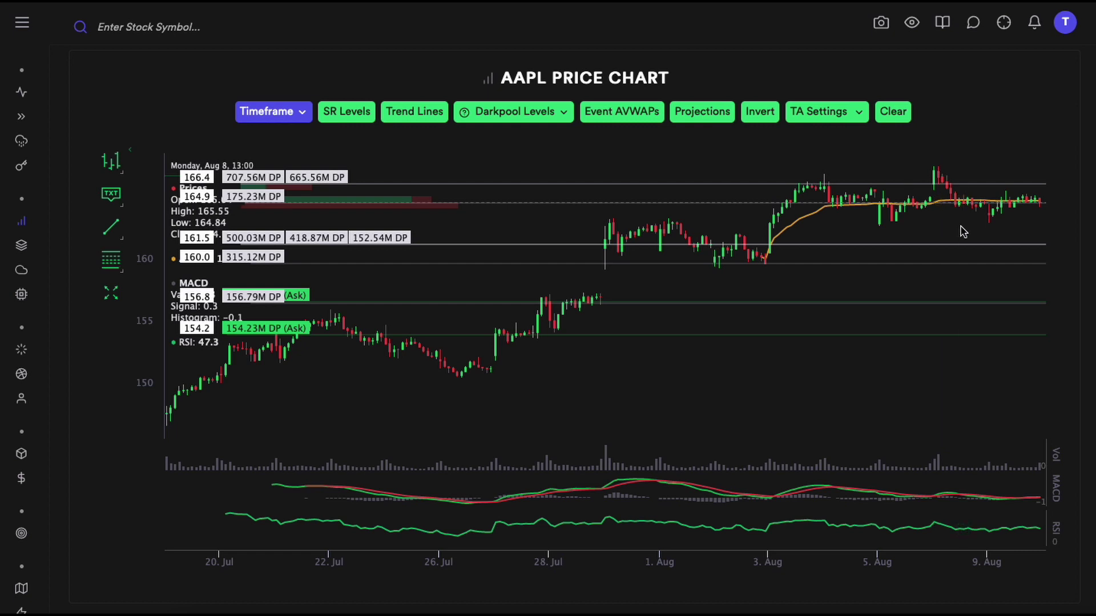
- Clear the darkpool levels and set the AAPL timeframe back to Daily
click(893, 111)
click(295, 109)
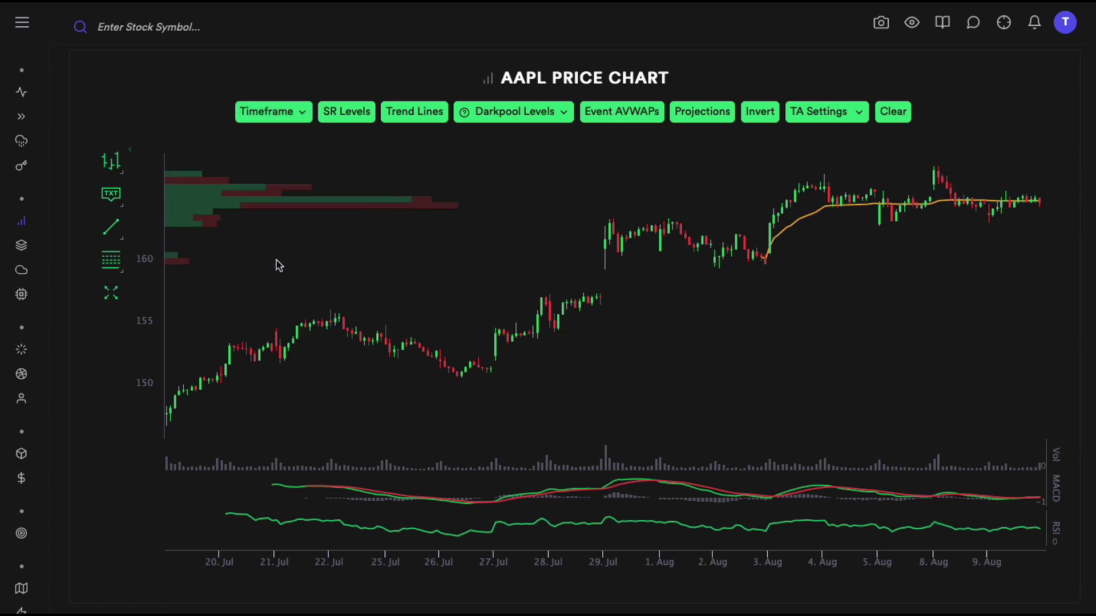
click(273, 264)
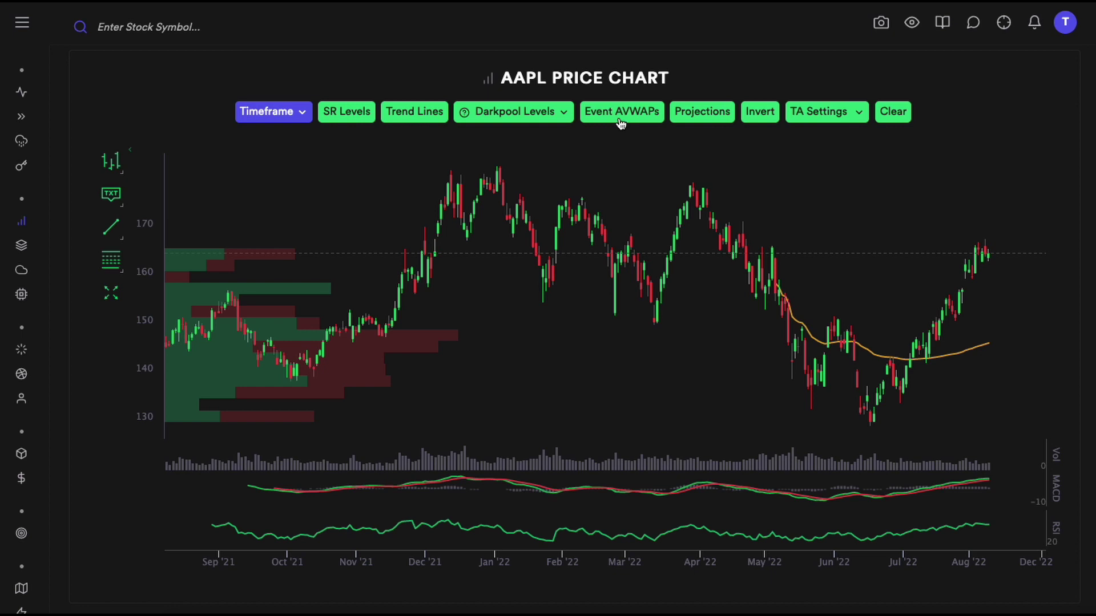
- Add Event AVWAP lines (YTD 158.3, MTD 163.9, Support 147.2) and zoom into June–August 2022
click(620, 120)
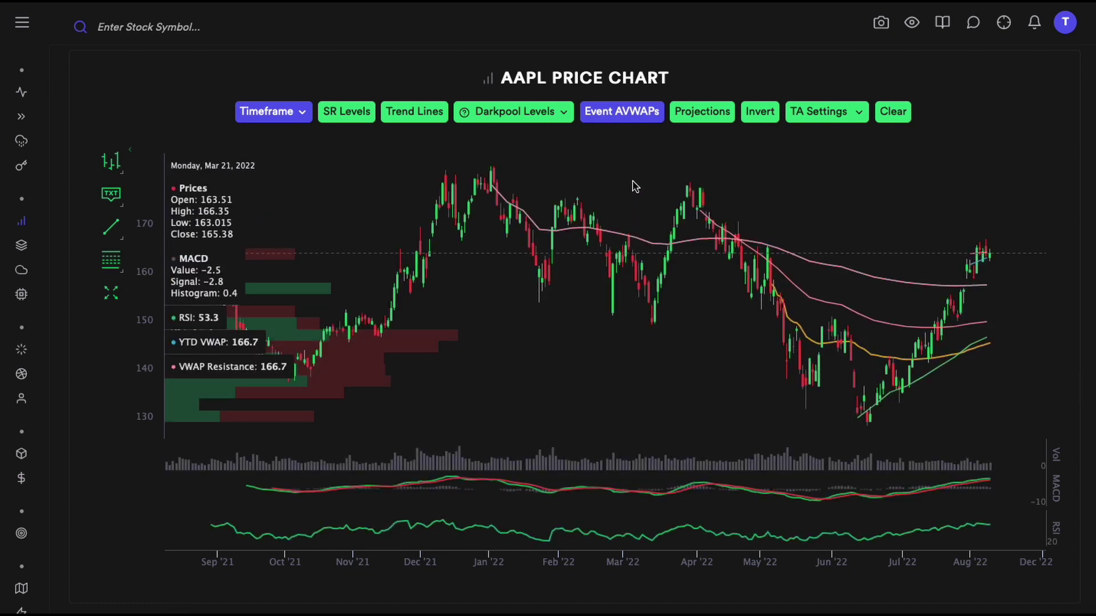
drag(622, 167, 1088, 462)
drag(830, 451, 519, 167)
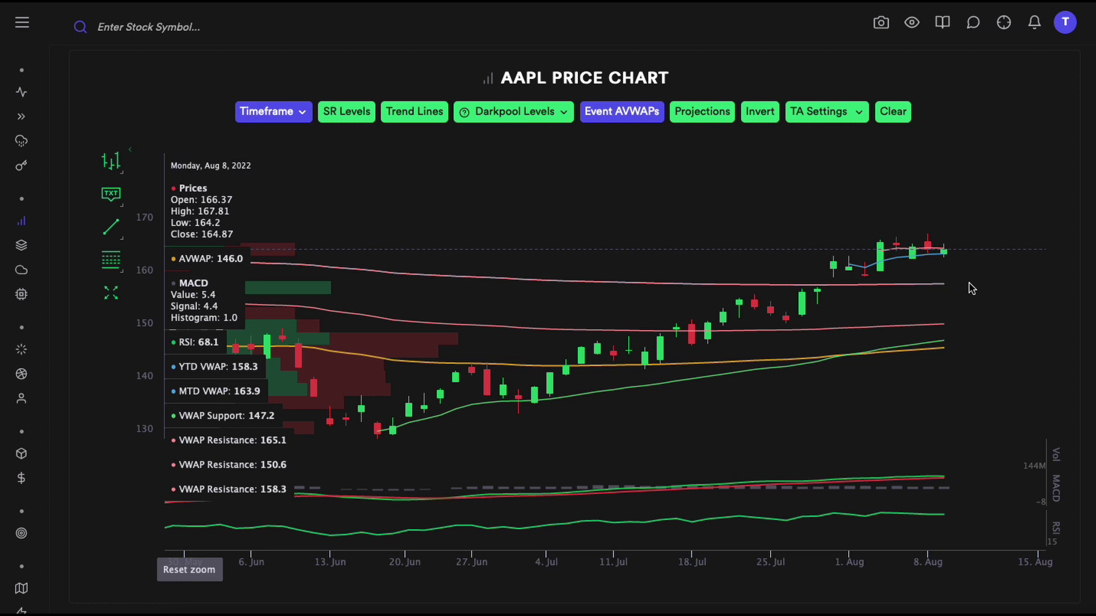
- Remove the AVWAP lines, reset the chart to its full Sep '21 range and add a projection cone beyond Aug '22
click(898, 120)
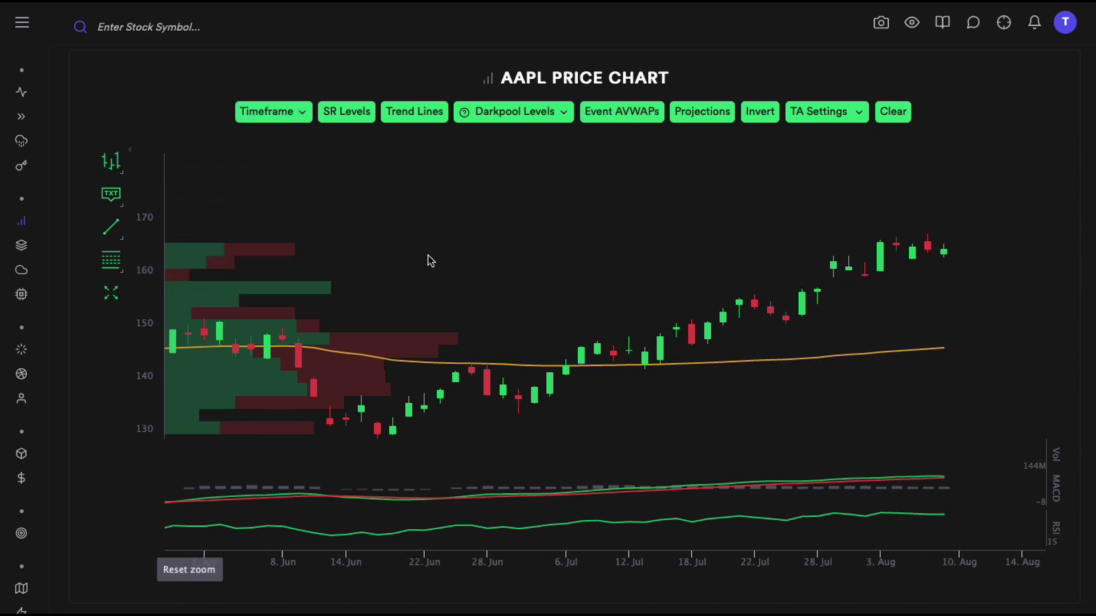
click(178, 568)
click(697, 111)
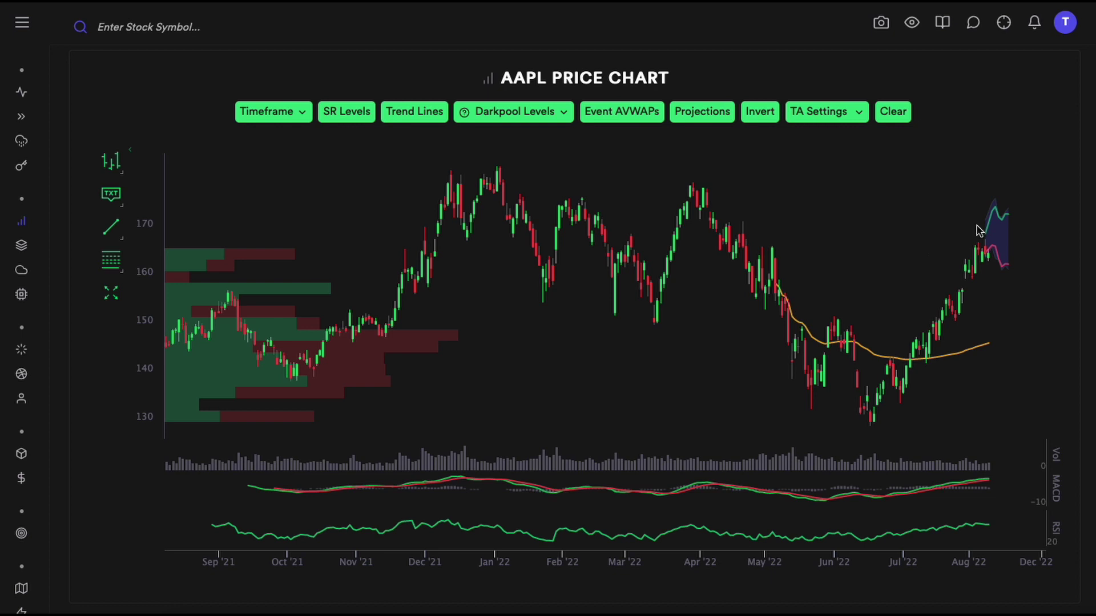
click(892, 111)
click(811, 117)
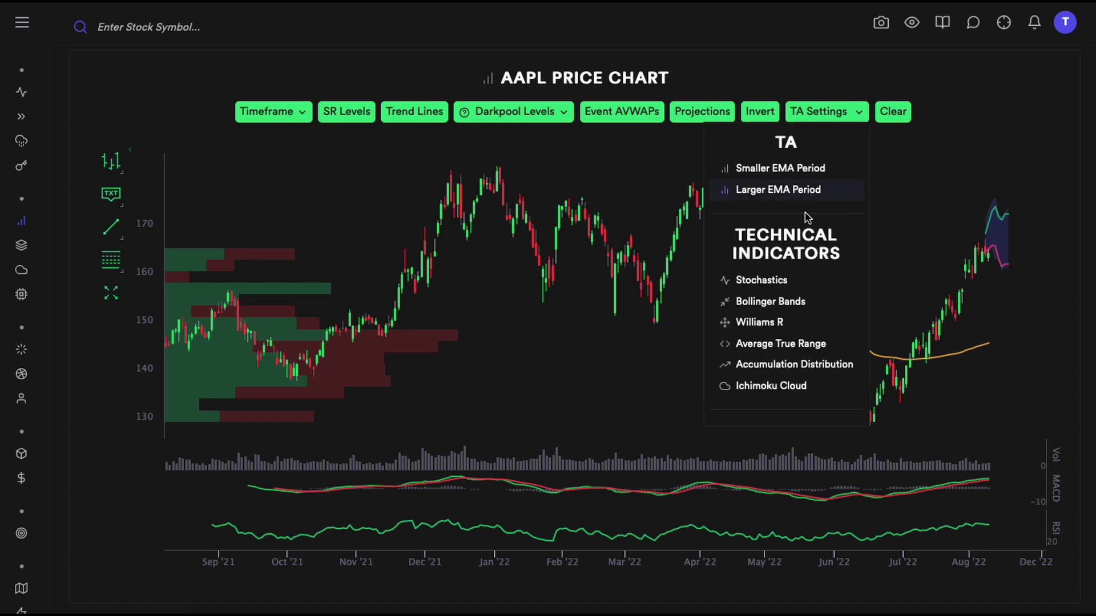
- Show Williams R below the chart, then switch to Bollinger Bands around the AAPL candles
click(776, 323)
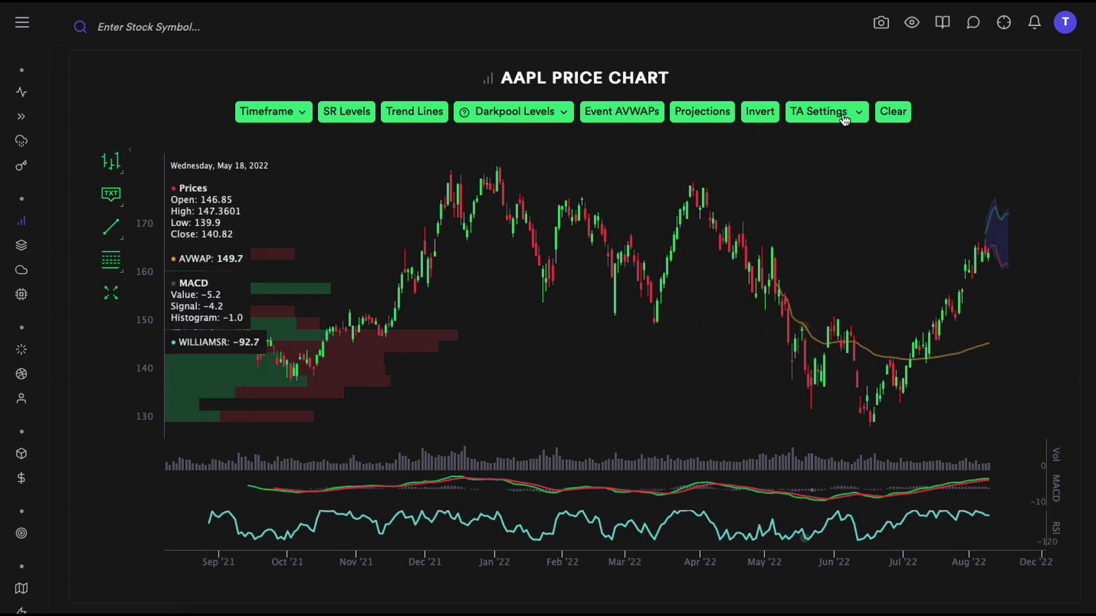
click(826, 112)
click(762, 303)
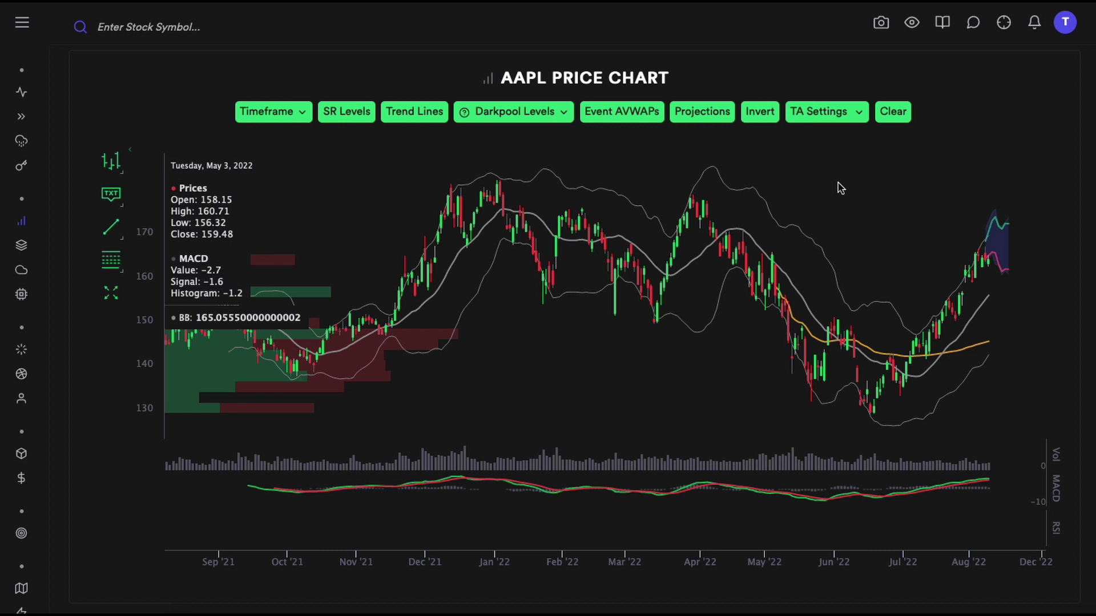
- Scroll down to the Price Comparison vs SPY, AAPL/SPY Price Pairs, Net Intraday VBP and Analyst Grading panels
scroll(645, 257, down, 10)
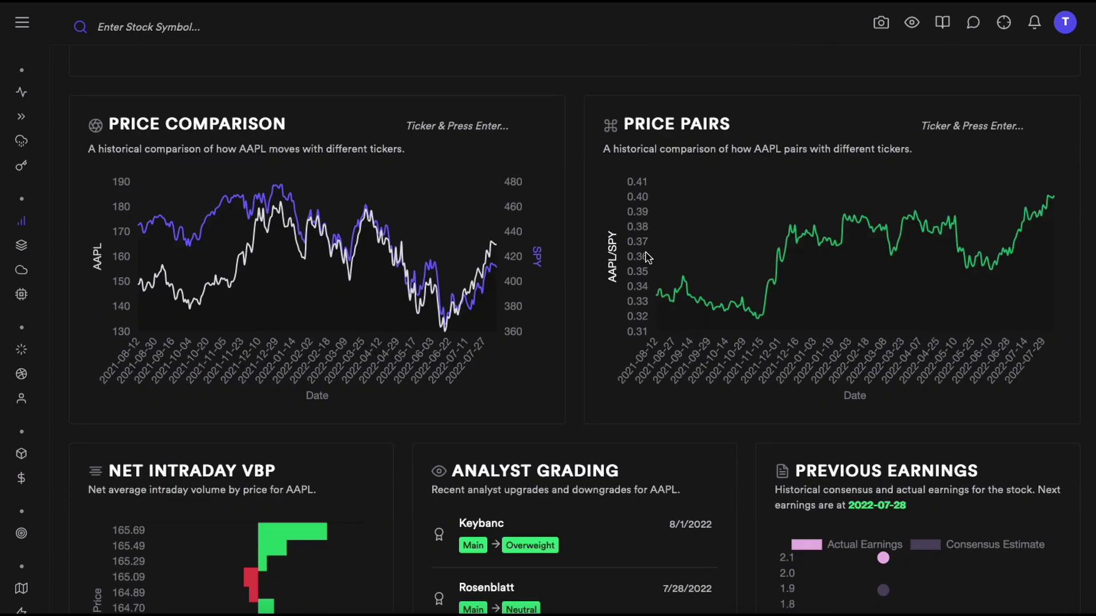